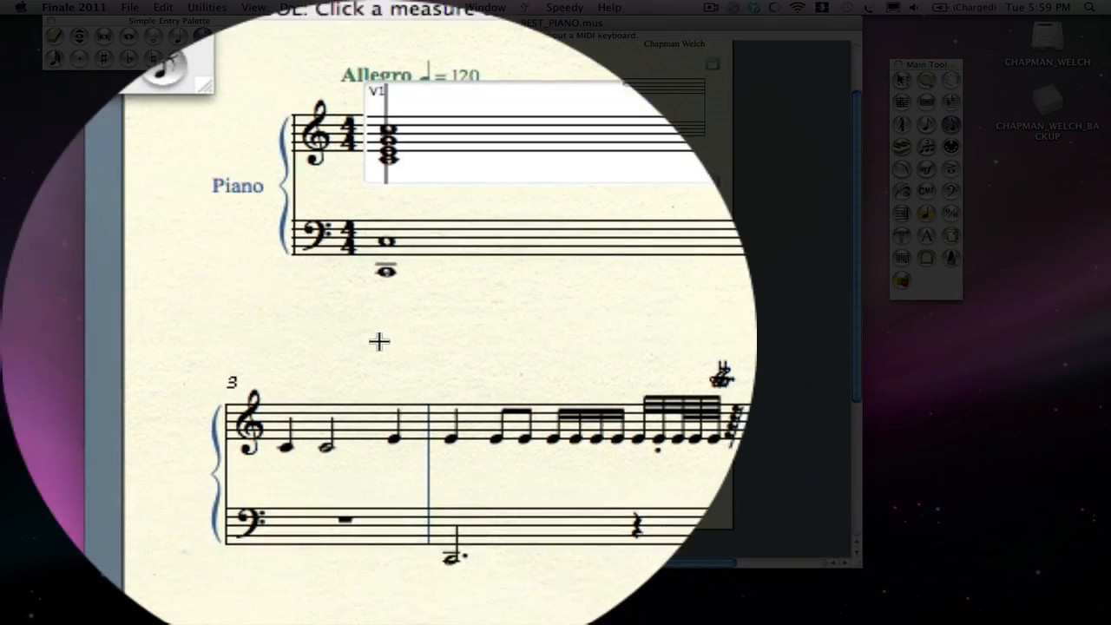
# Step: In measure 3 of the treble staff, toggle a tie from the opening quarter note to the half note on and off
pyautogui.click(378, 341)
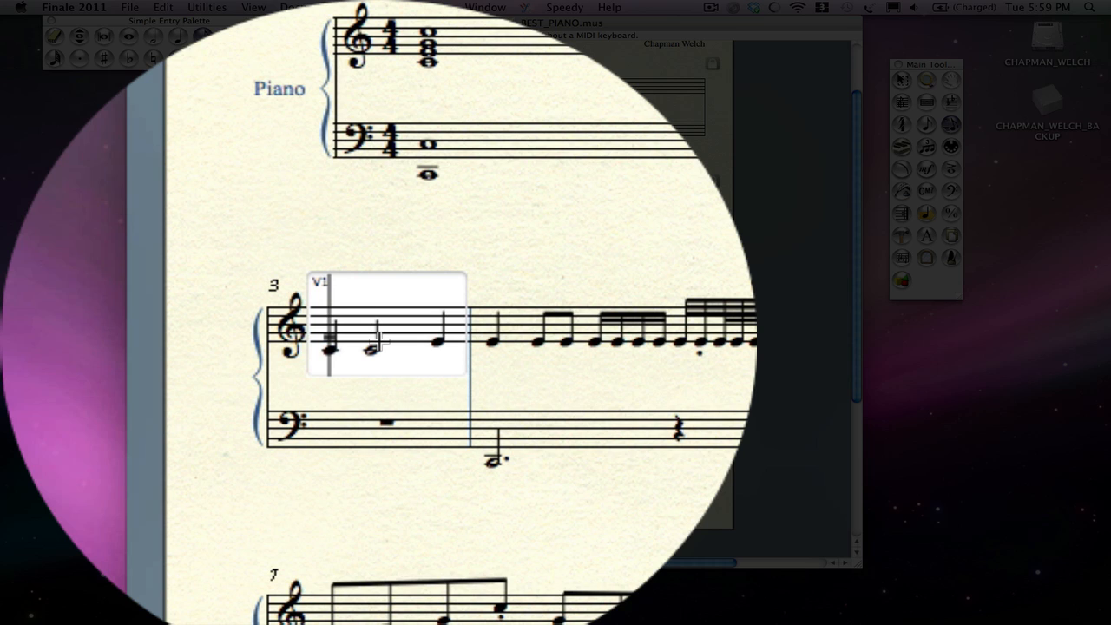
pyautogui.press('=')
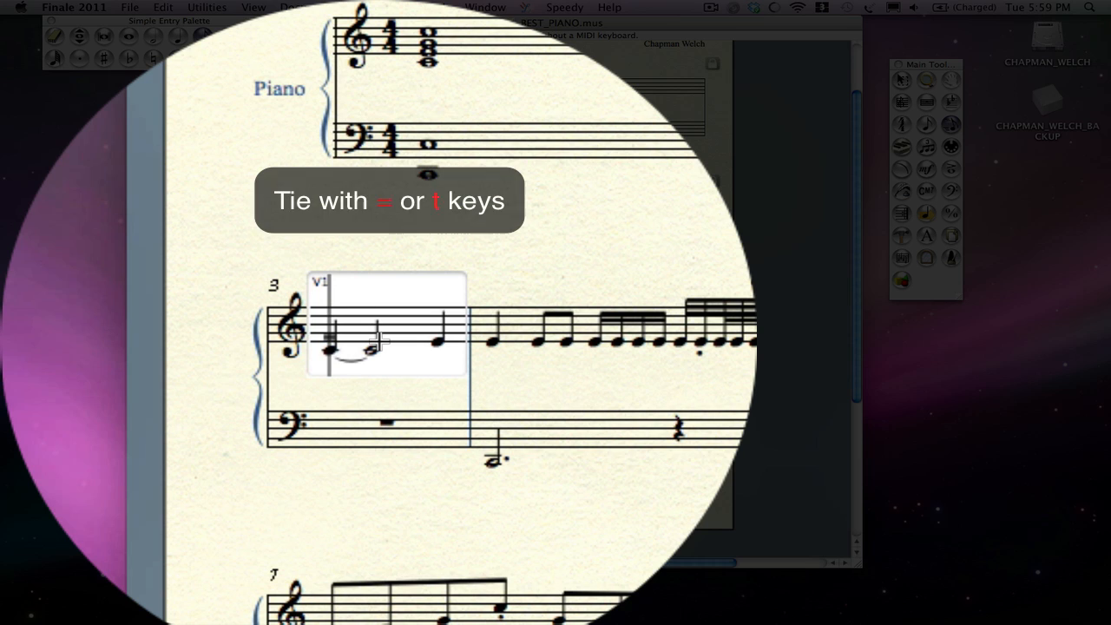
pyautogui.press('=')
pyautogui.press('=')
pyautogui.press('=')
pyautogui.press('=')
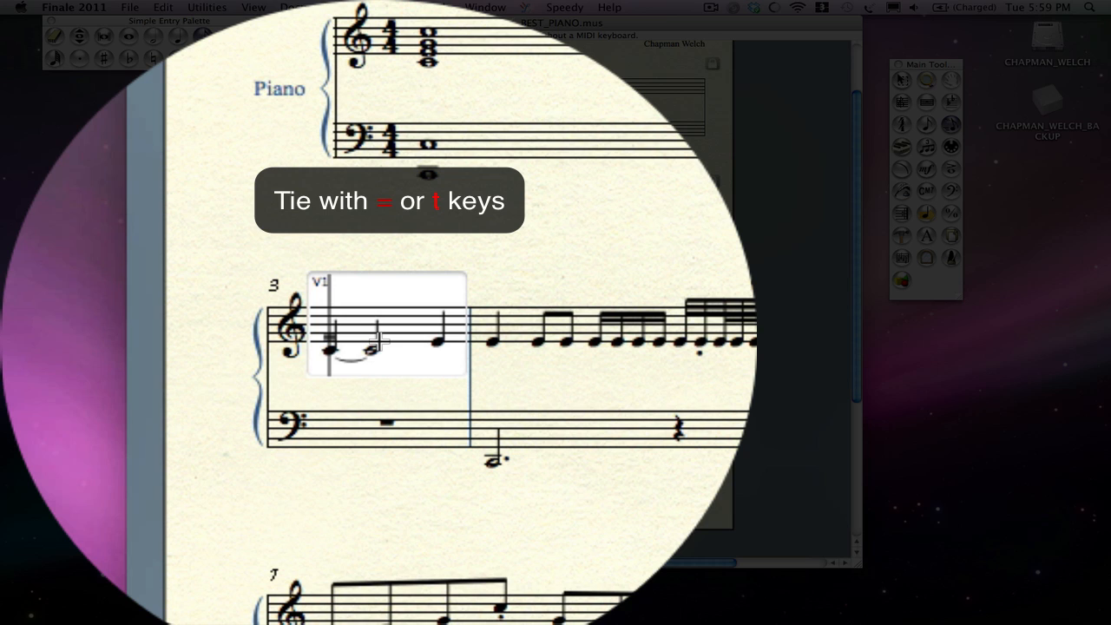
pyautogui.press('=')
# Step: Break the beam between the two eighth notes in measure 4 of the treble staff and rejoin it
pyautogui.press('Right')
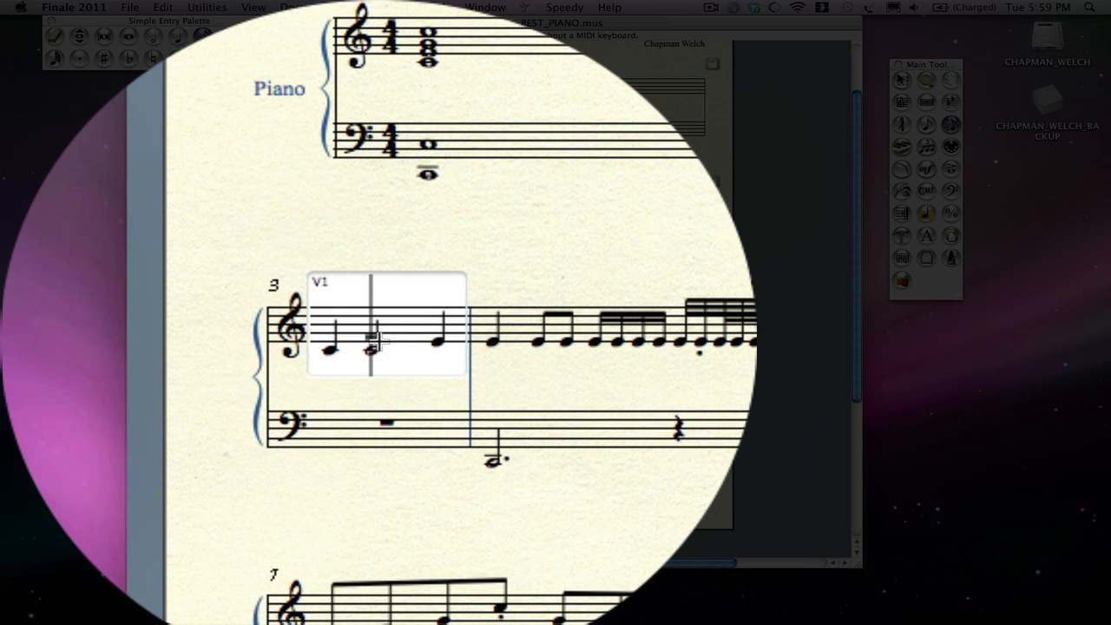
pyautogui.press('Right')
pyautogui.press('Right')
pyautogui.press('Right')
pyautogui.press('Right')
pyautogui.press('Right')
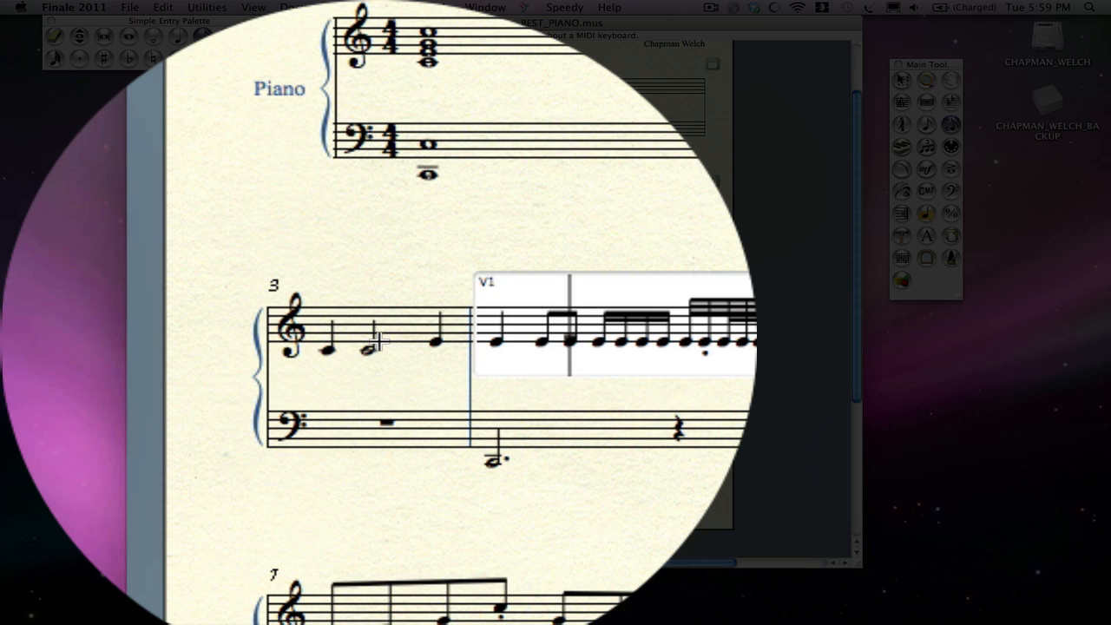
pyautogui.press('Left')
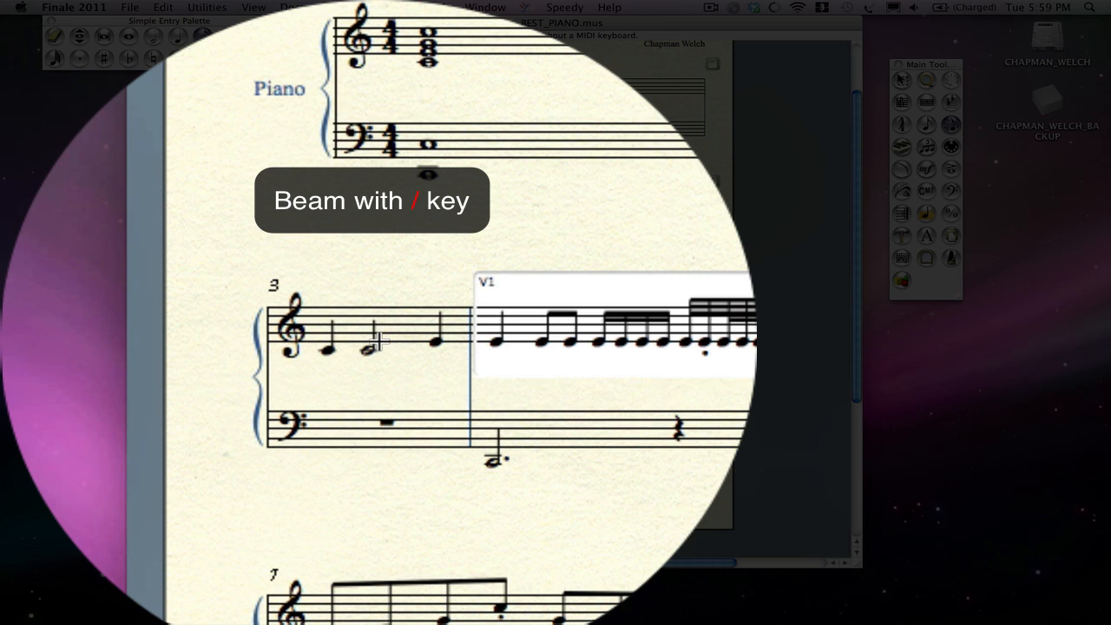
pyautogui.press('Right')
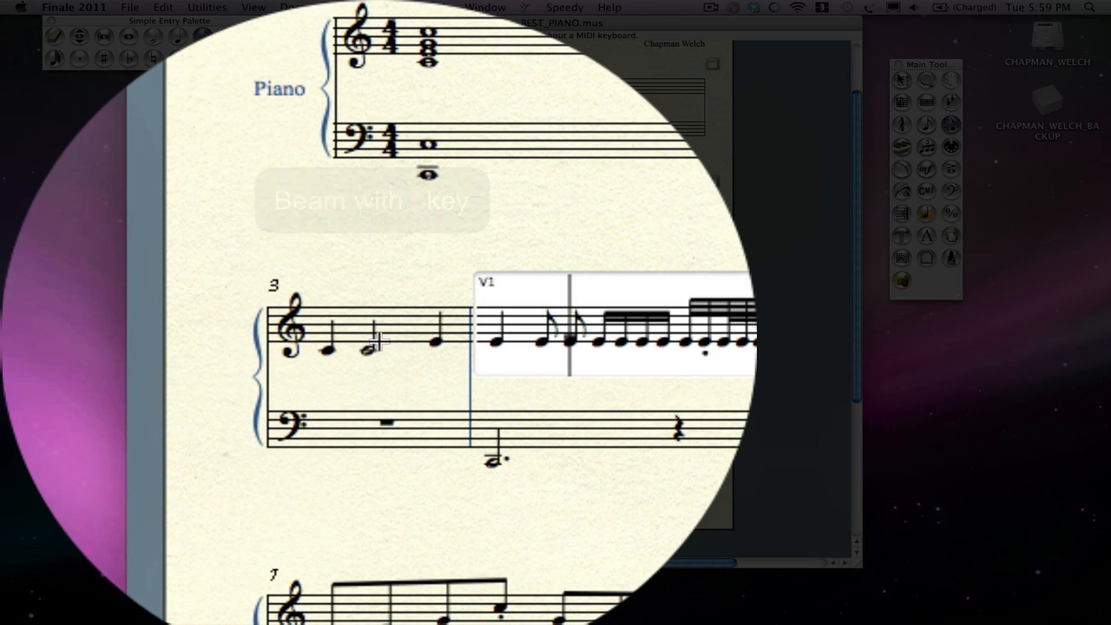
pyautogui.press('/')
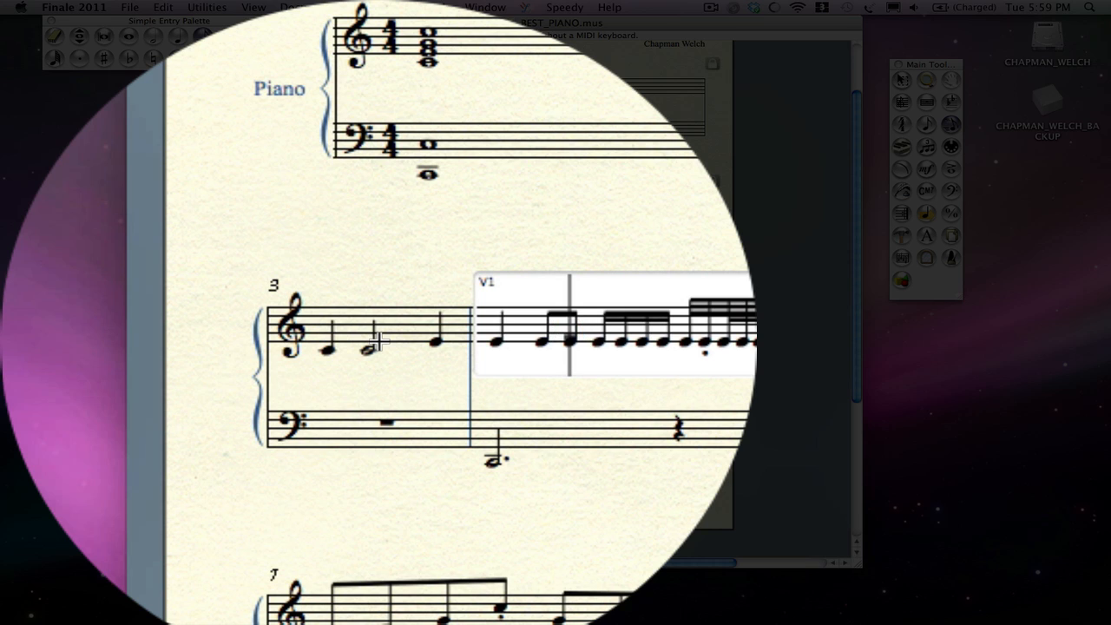
# Step: Toggle the first eighth note of measure 4 between a grace note and a regular eighth note
pyautogui.press('Right')
pyautogui.press('Right')
pyautogui.press('Right')
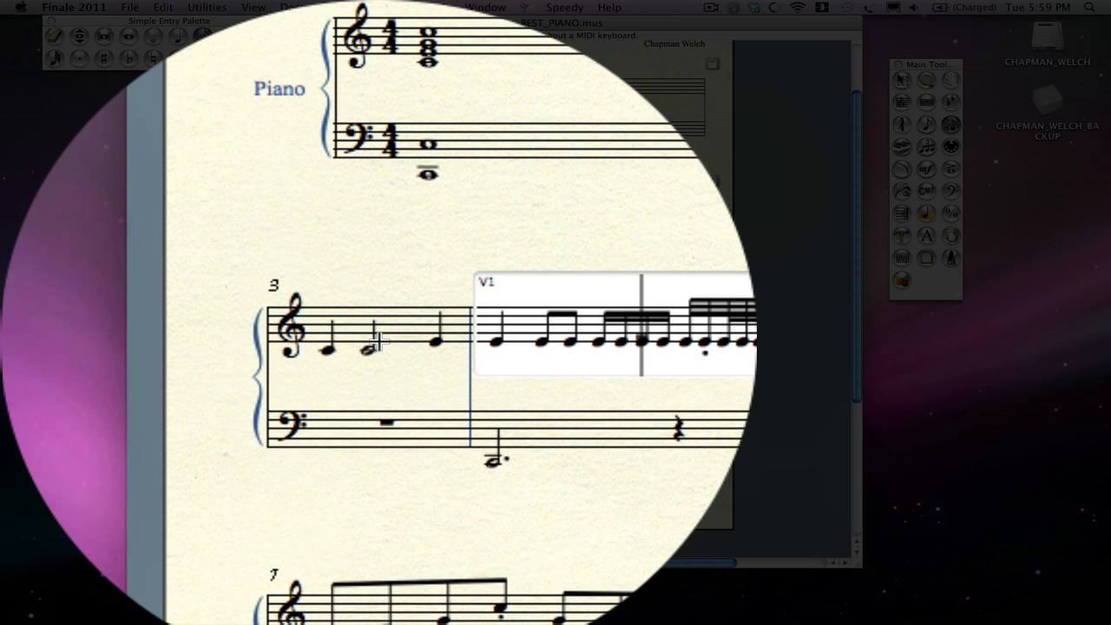
pyautogui.press('Right')
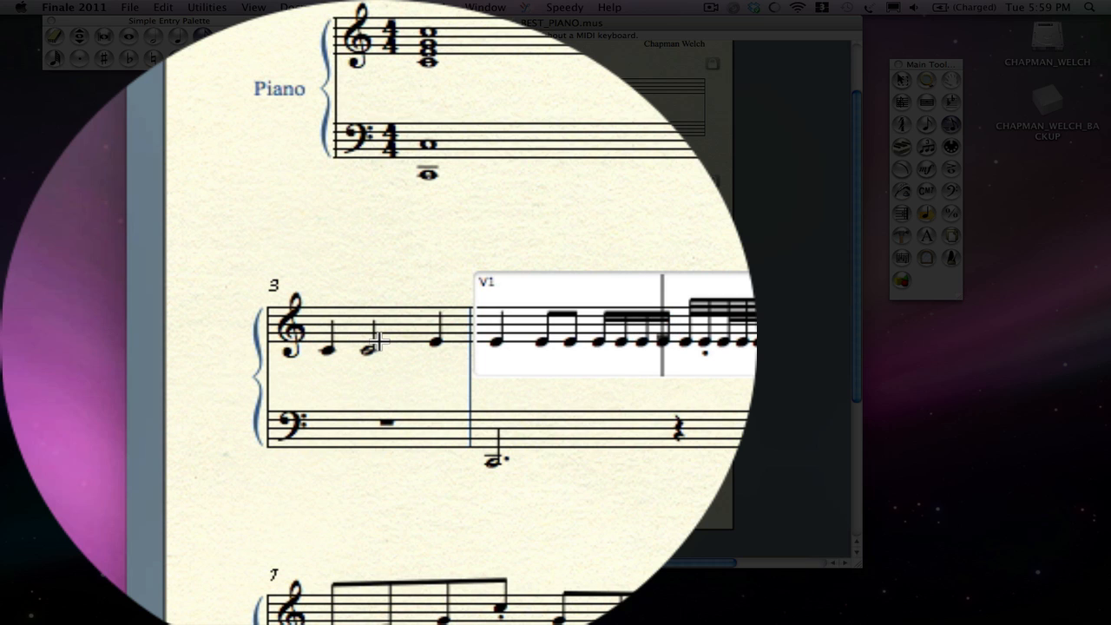
pyautogui.press('Left')
pyautogui.press('Left')
pyautogui.press('Left')
pyautogui.press('Left')
pyautogui.press('Left')
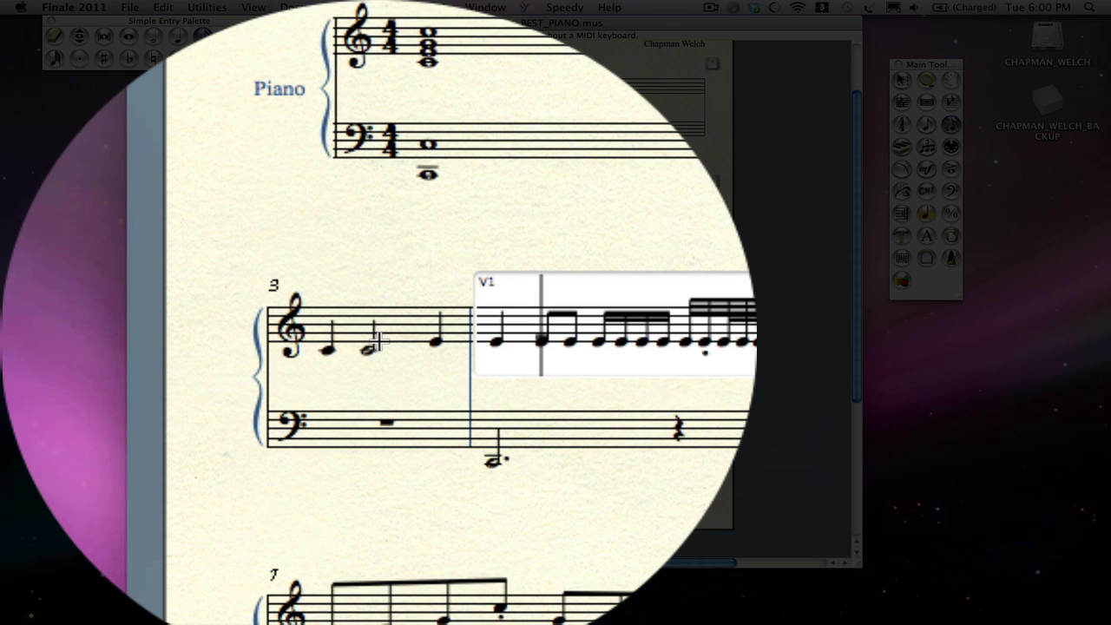
pyautogui.press(';')
pyautogui.press(';')
pyautogui.press(';')
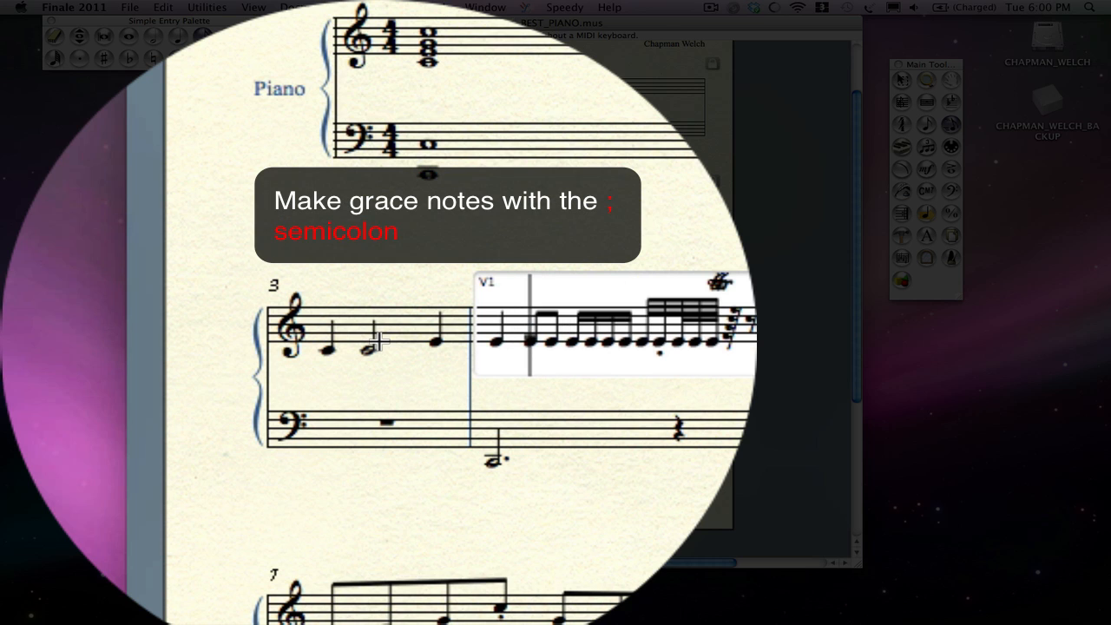
pyautogui.press(';')
pyautogui.press(';')
pyautogui.press(';')
pyautogui.press(';')
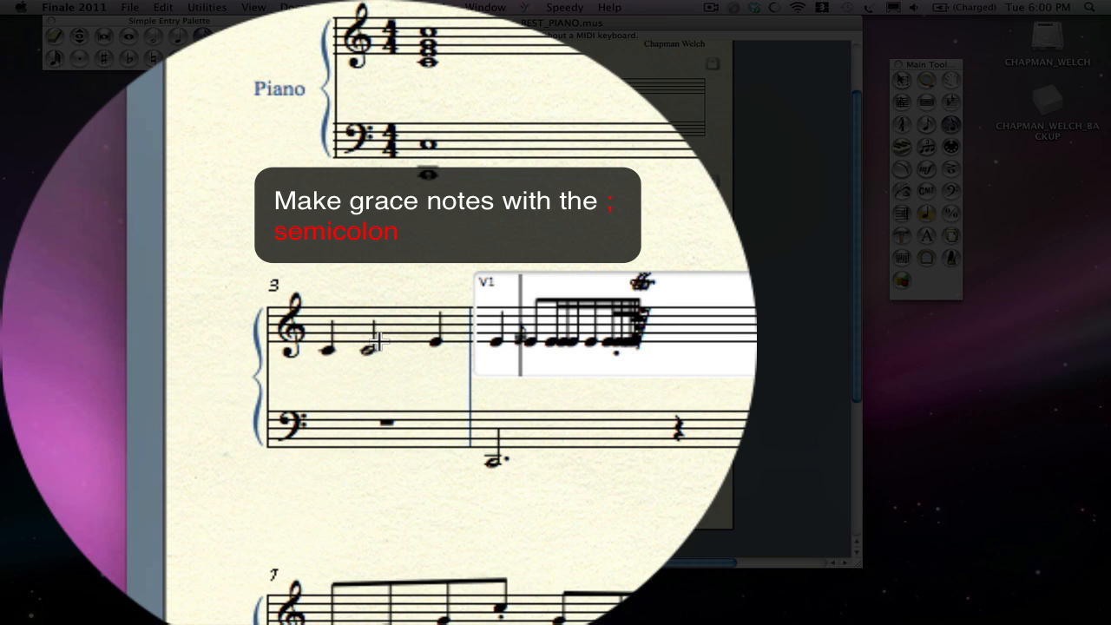
pyautogui.press(';')
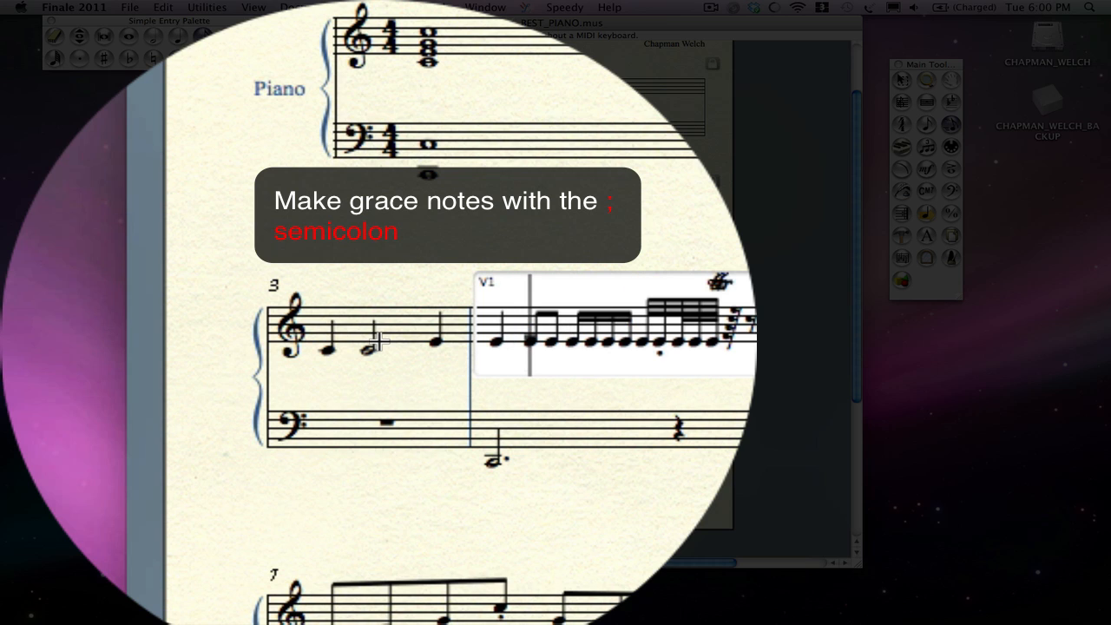
pyautogui.press(';')
pyautogui.press(';')
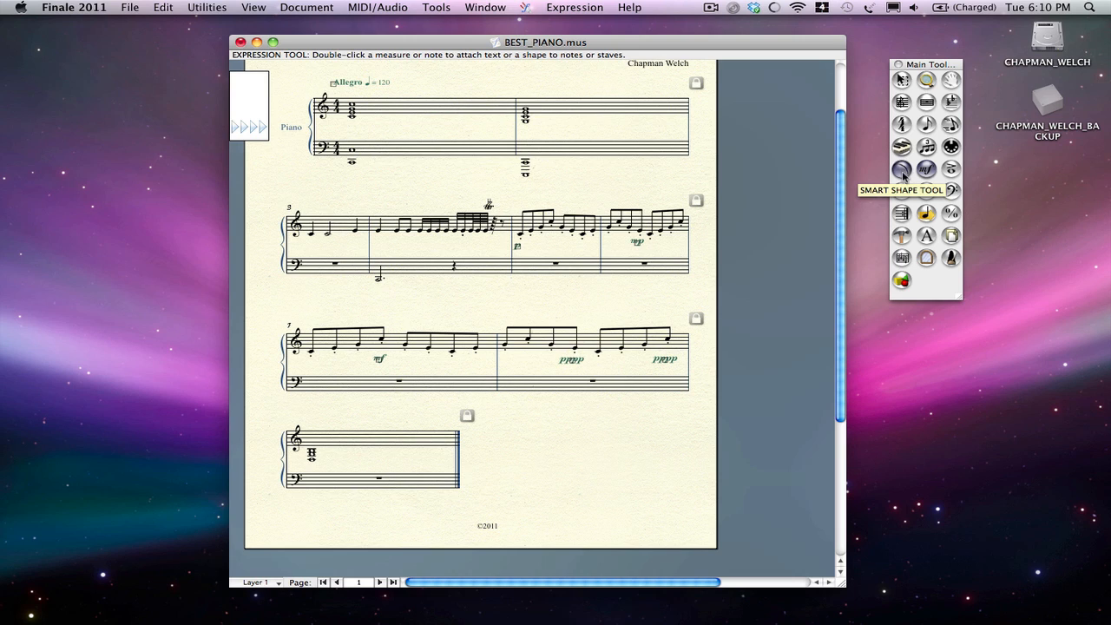
# Step: Activate the Smart Shape tool and show the Smart Shape Palette
pyautogui.click(903, 171)
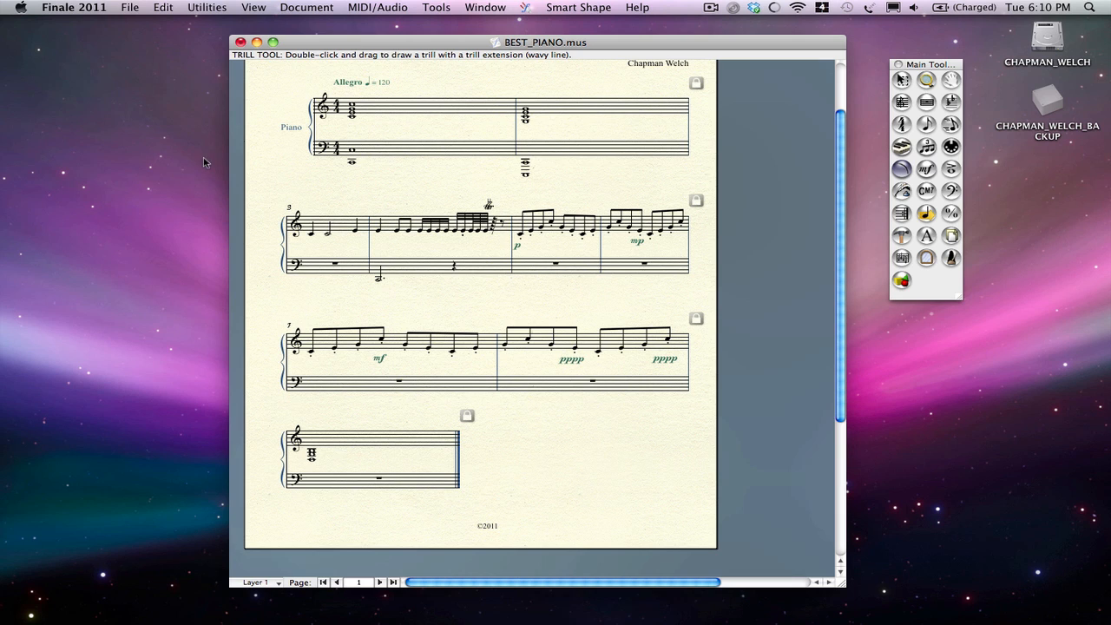
pyautogui.click(496, 7)
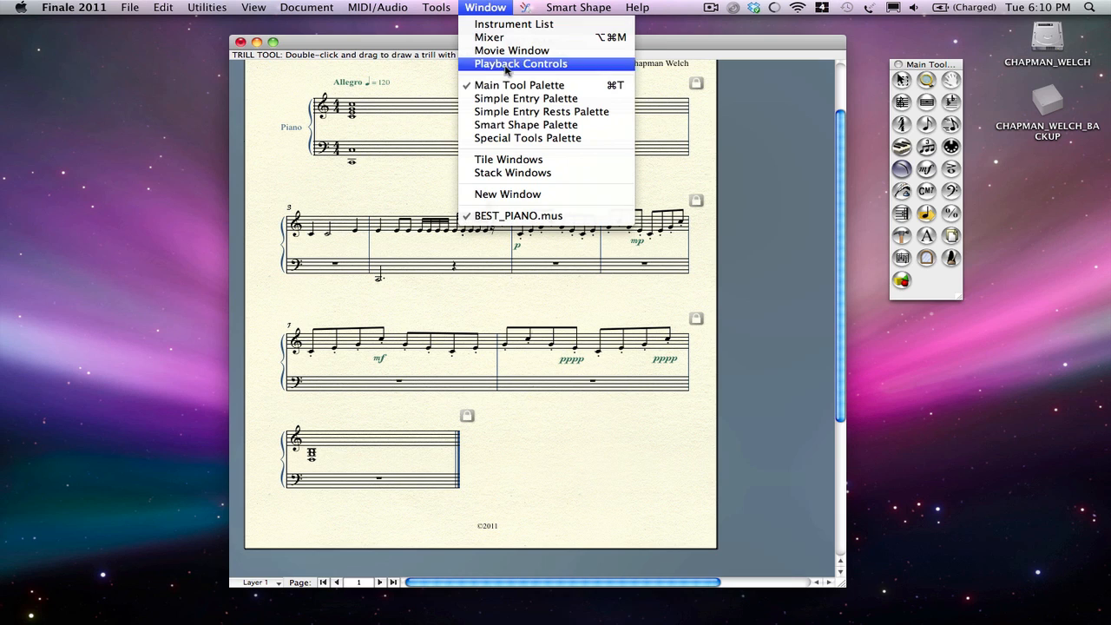
pyautogui.click(504, 126)
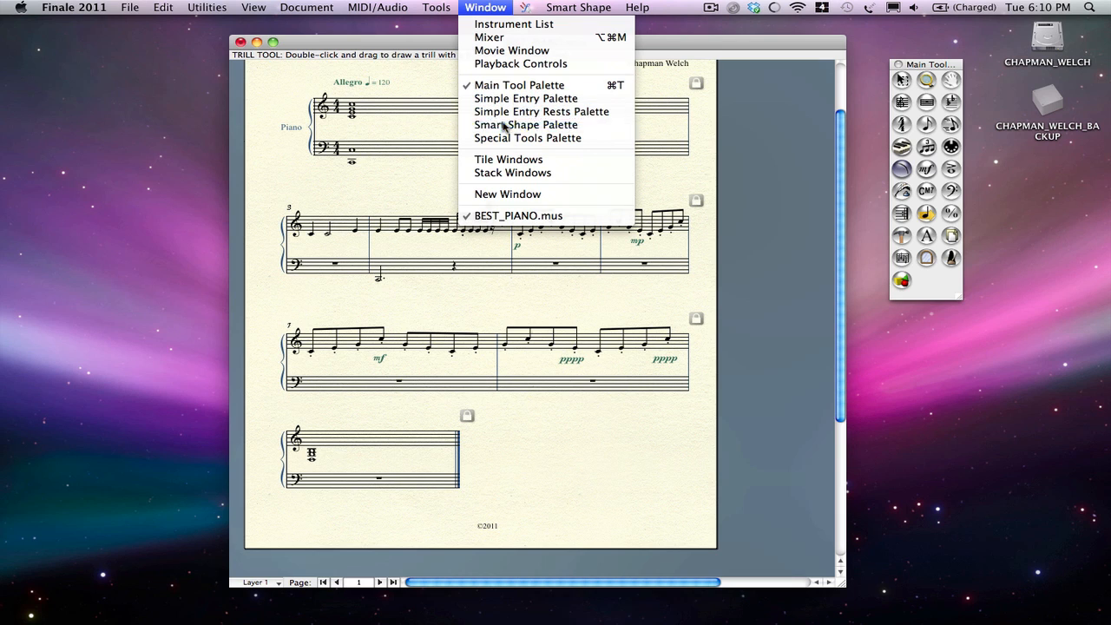
pyautogui.click(467, 7)
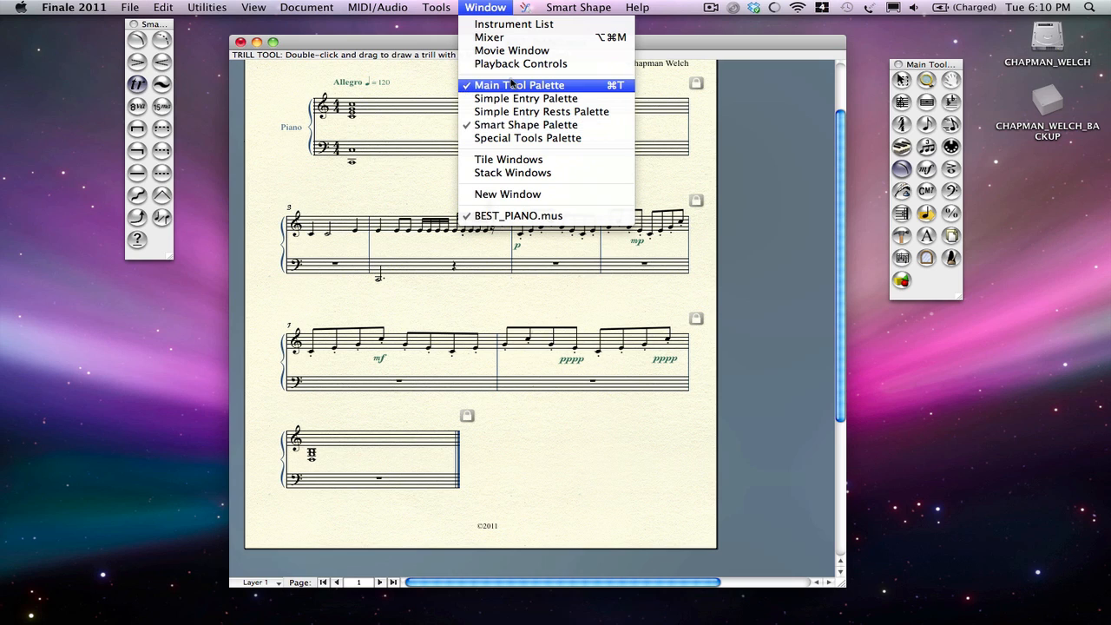
pyautogui.click(504, 125)
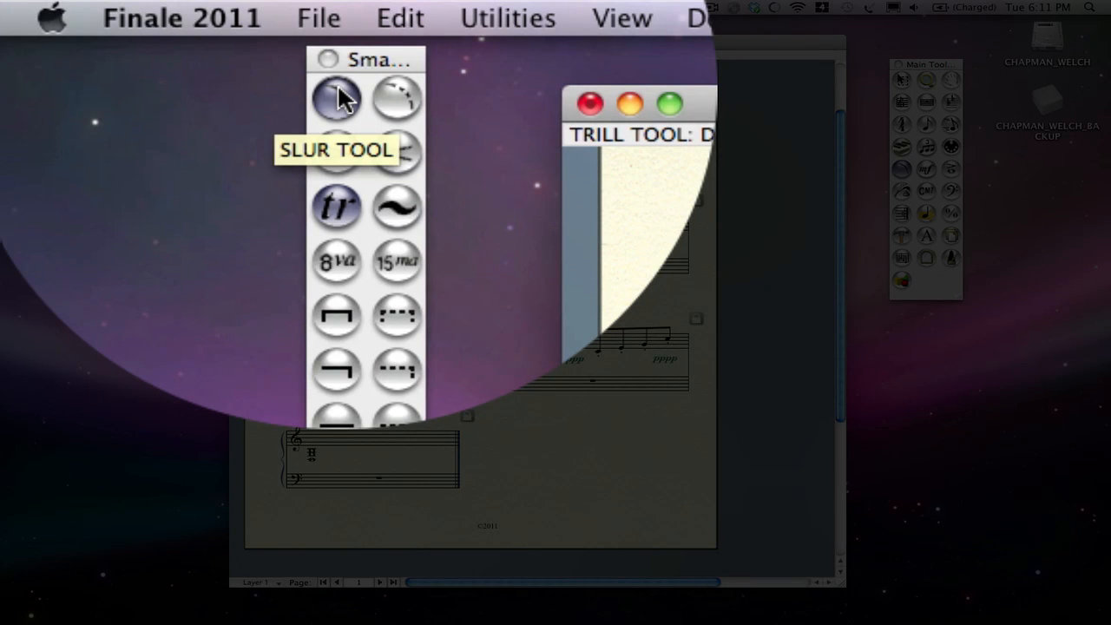
# Step: Draw a slur from the first treble note of measure 4 to the first note of measure 5
pyautogui.click(337, 95)
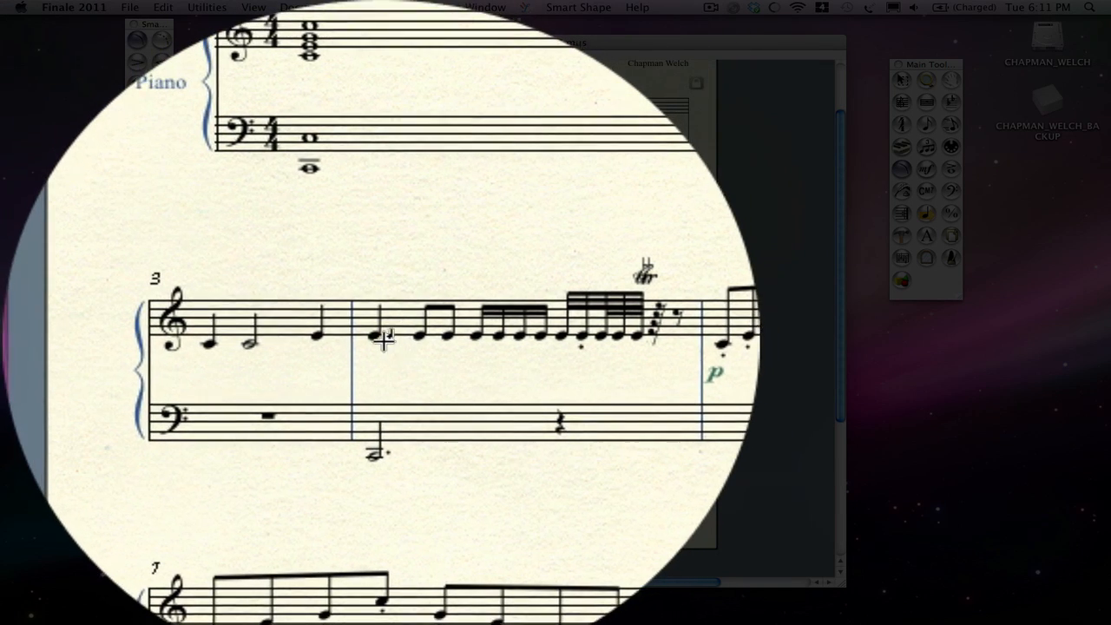
pyautogui.click(383, 341)
pyautogui.moveTo(382, 341); pyautogui.dragTo(525, 341)
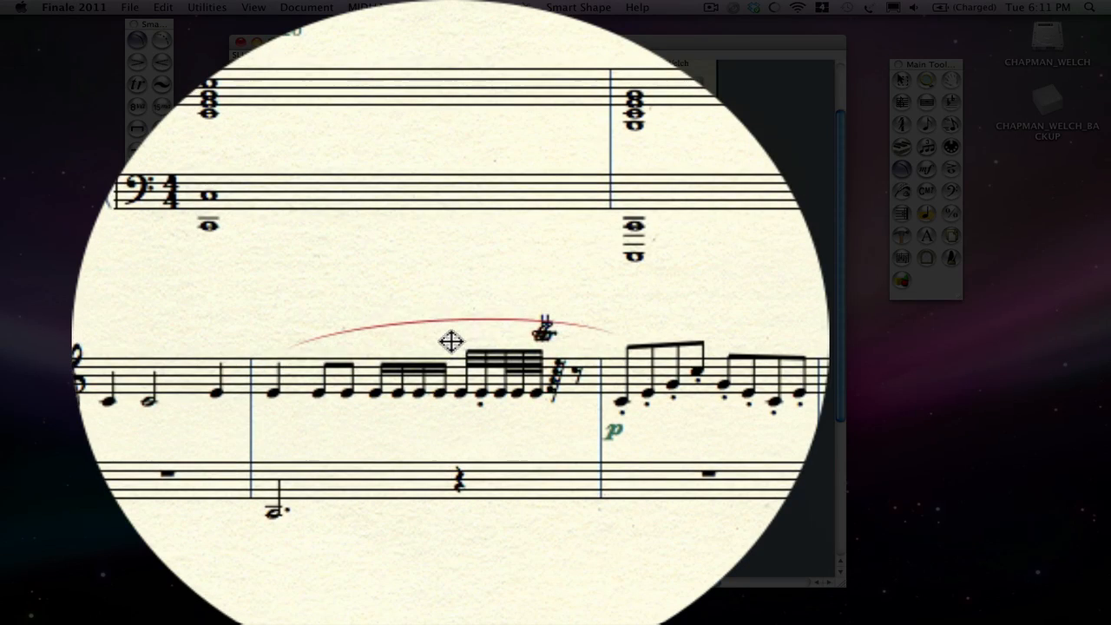
# Step: Flip the measure 4 slur so it curves below the notes, lower its end point and flatten its arc
pyautogui.click(451, 336)
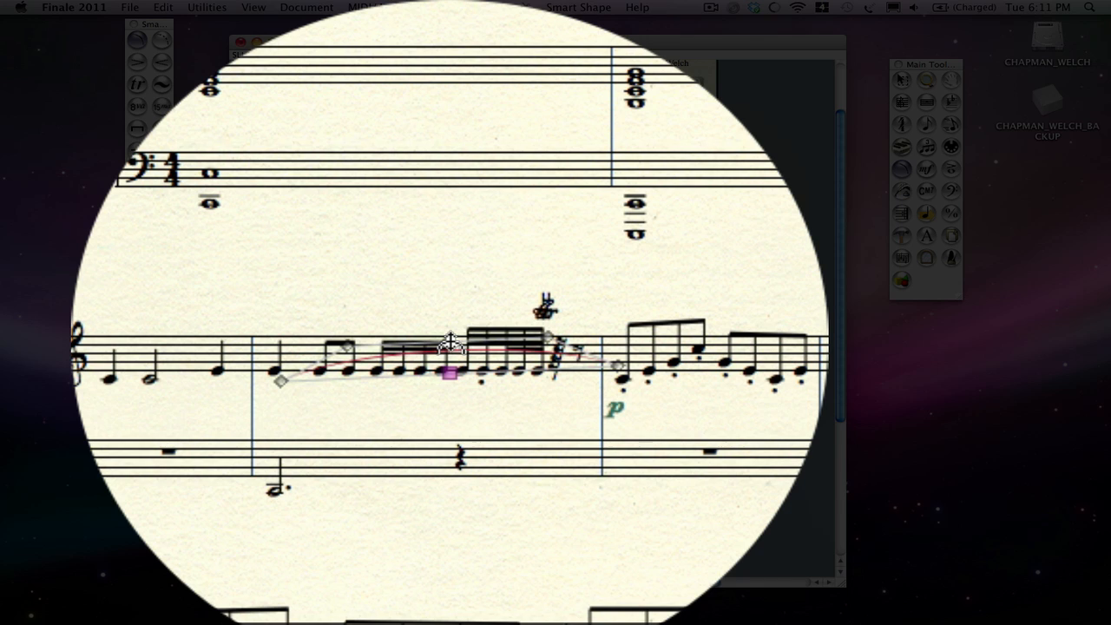
pyautogui.moveTo(451, 342); pyautogui.dragTo(451, 427)
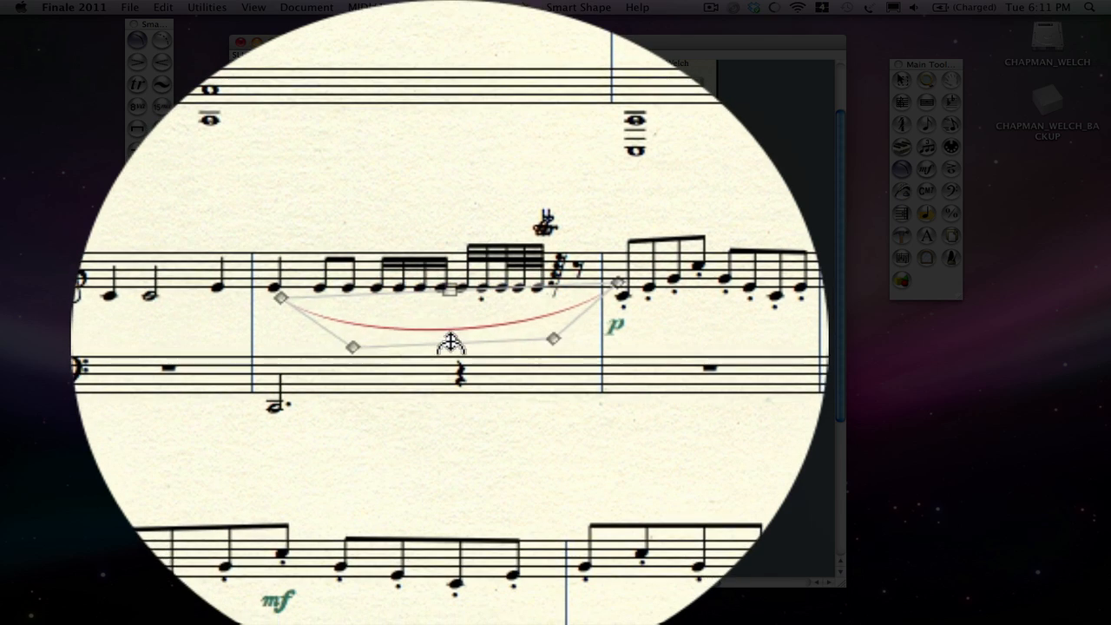
pyautogui.moveTo(518, 342); pyautogui.dragTo(518, 342)
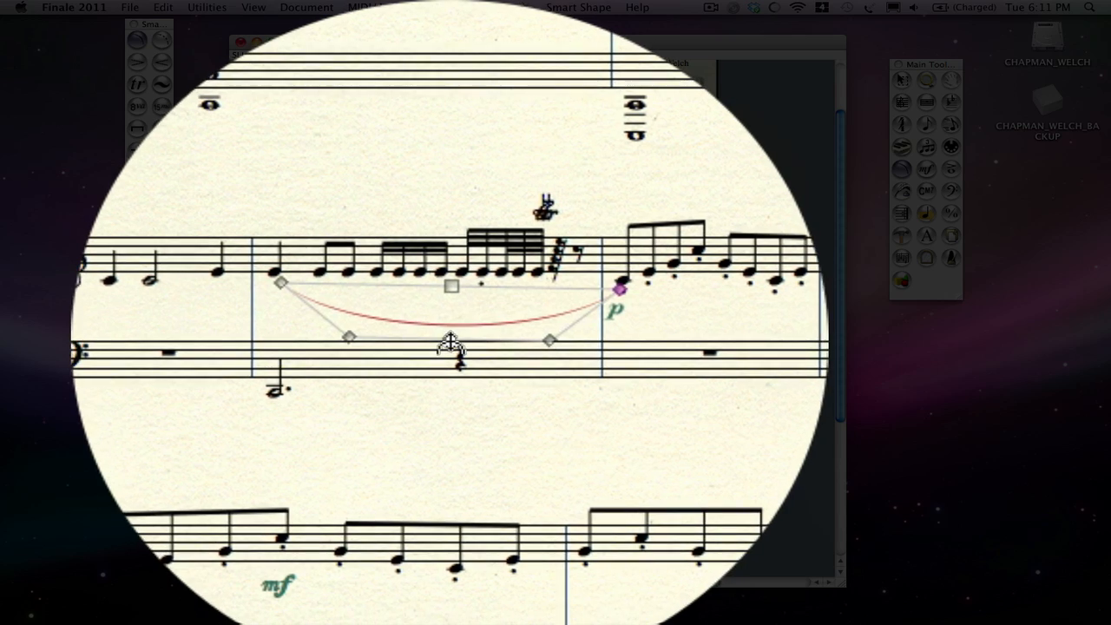
pyautogui.moveTo(450, 344); pyautogui.dragTo(452, 356)
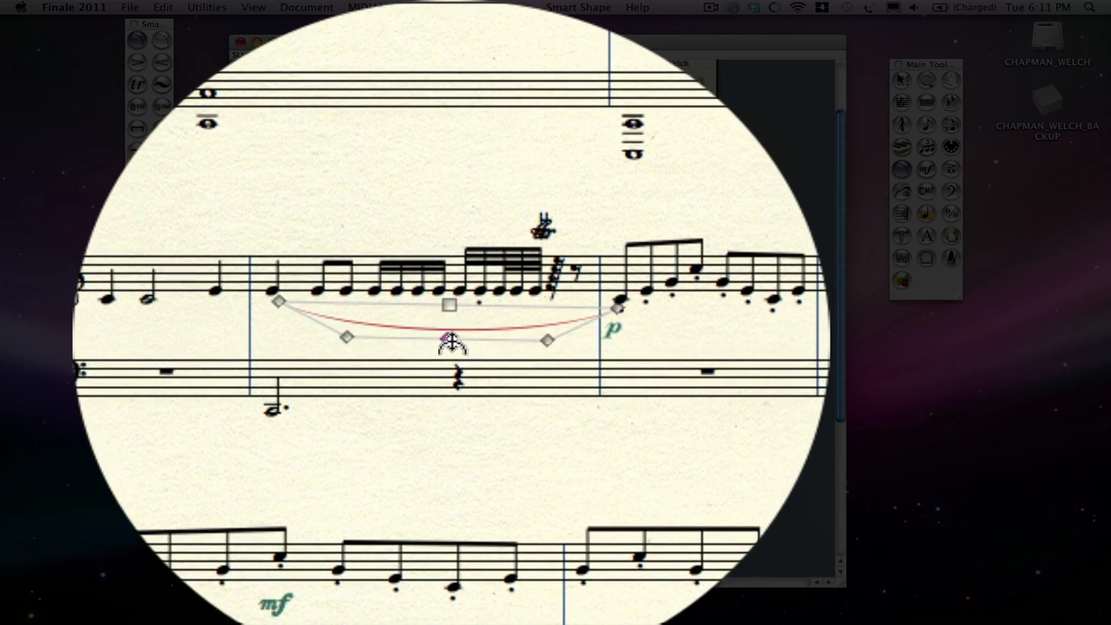
pyautogui.click(435, 339)
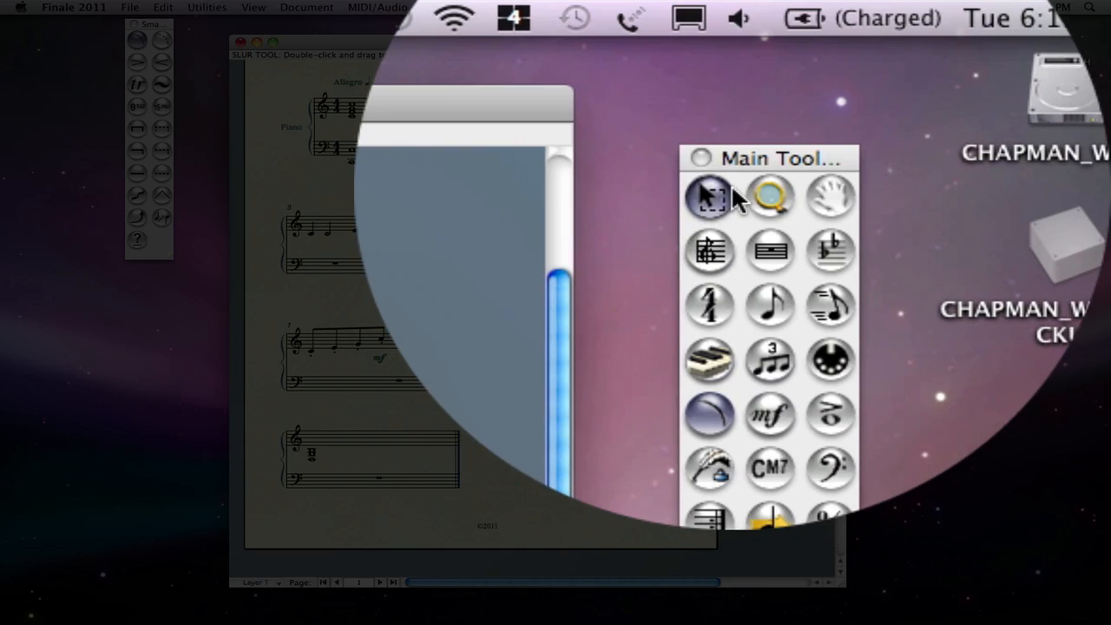
# Step: Switch to the Selection tool and open the measure 4 slur with its associated editing tool
pyautogui.click(713, 197)
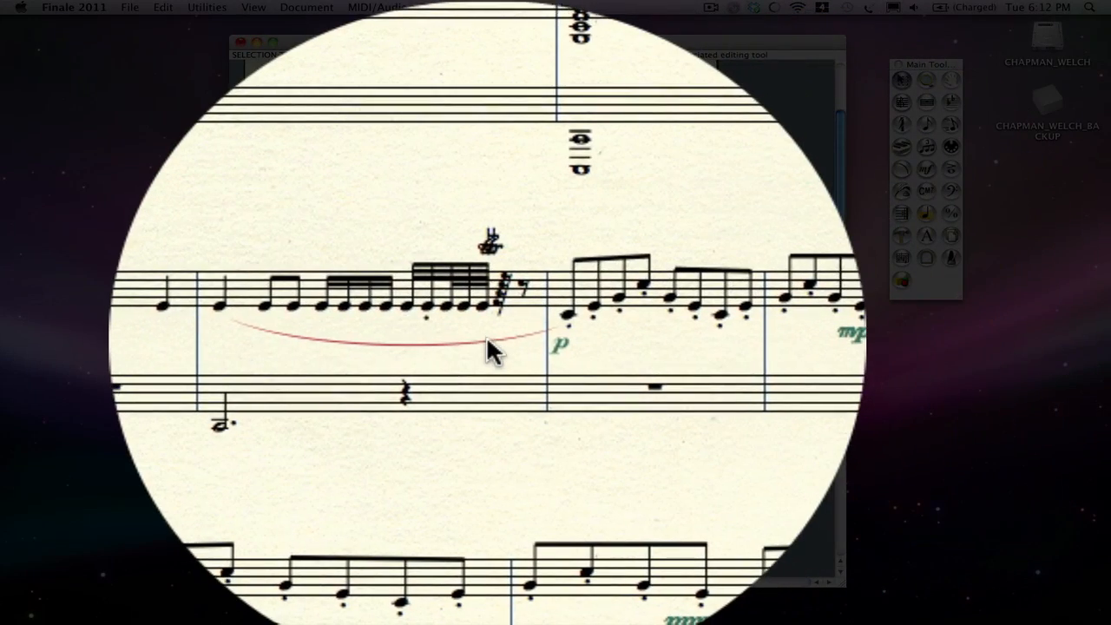
pyautogui.doubleClick(487, 340)
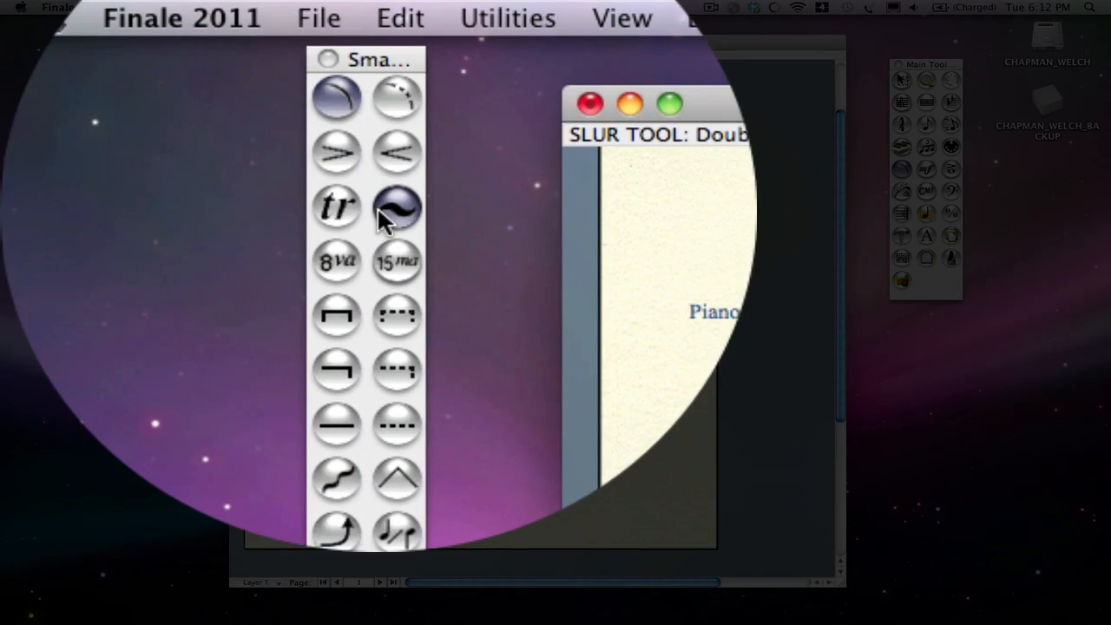
# Step: Draw a decrescendo hairpin between the staves from the first chord of measure 1 into the start of measure 2, and adjust its placement
pyautogui.click(136, 61)
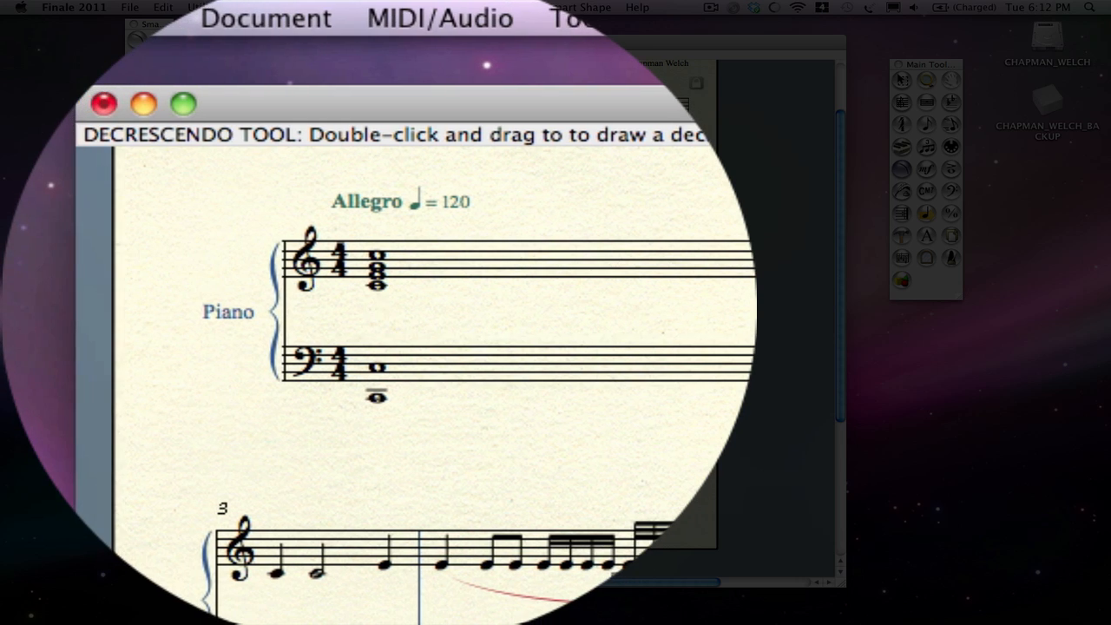
pyautogui.moveTo(375, 311)
pyautogui.mouseDown()
pyautogui.moveTo(409, 307)
pyautogui.moveTo(471, 340)
pyautogui.moveTo(547, 341)
pyautogui.mouseUp()
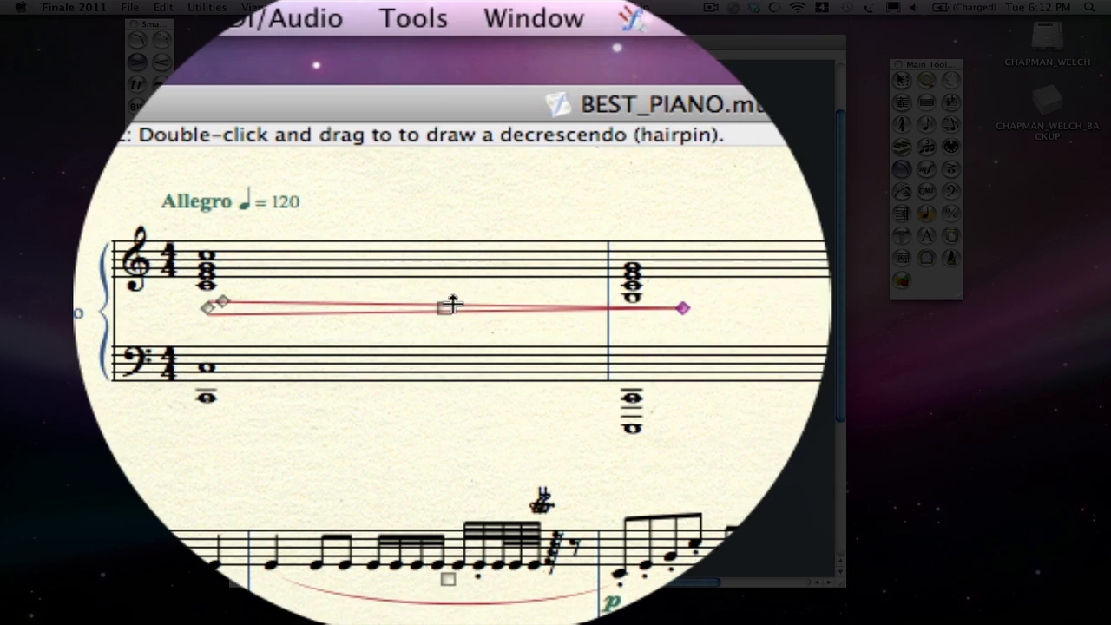
pyautogui.moveTo(450, 309); pyautogui.dragTo(446, 311)
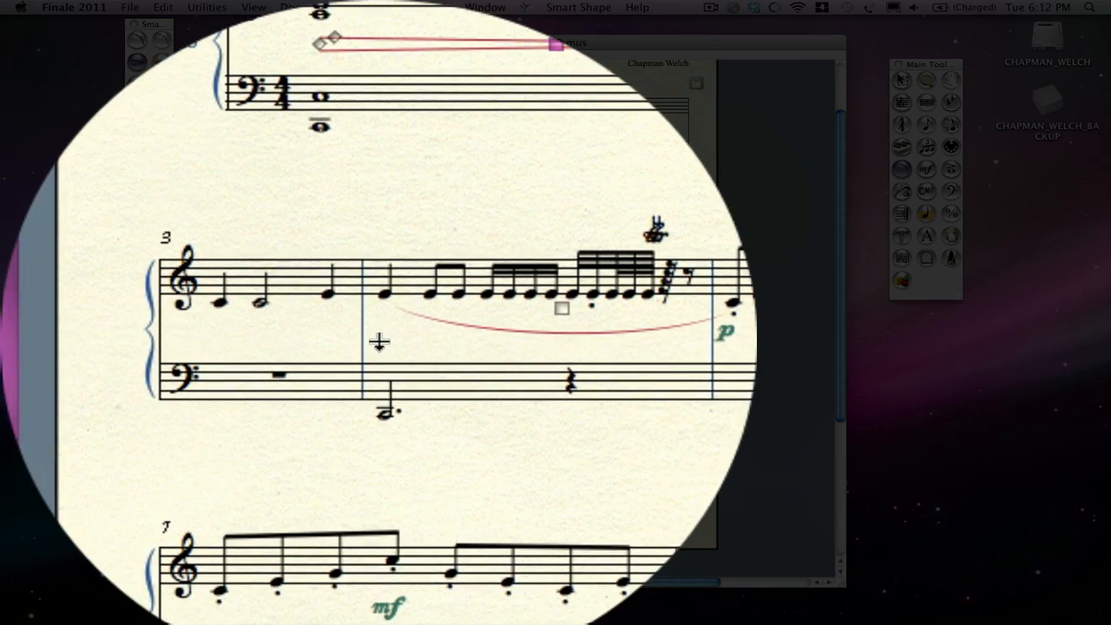
# Step: Draw a decrescendo hairpin between the staves from the start of measure 4 and extend it across the system break to the end of measure 7
pyautogui.moveTo(378, 341); pyautogui.dragTo(473, 341)
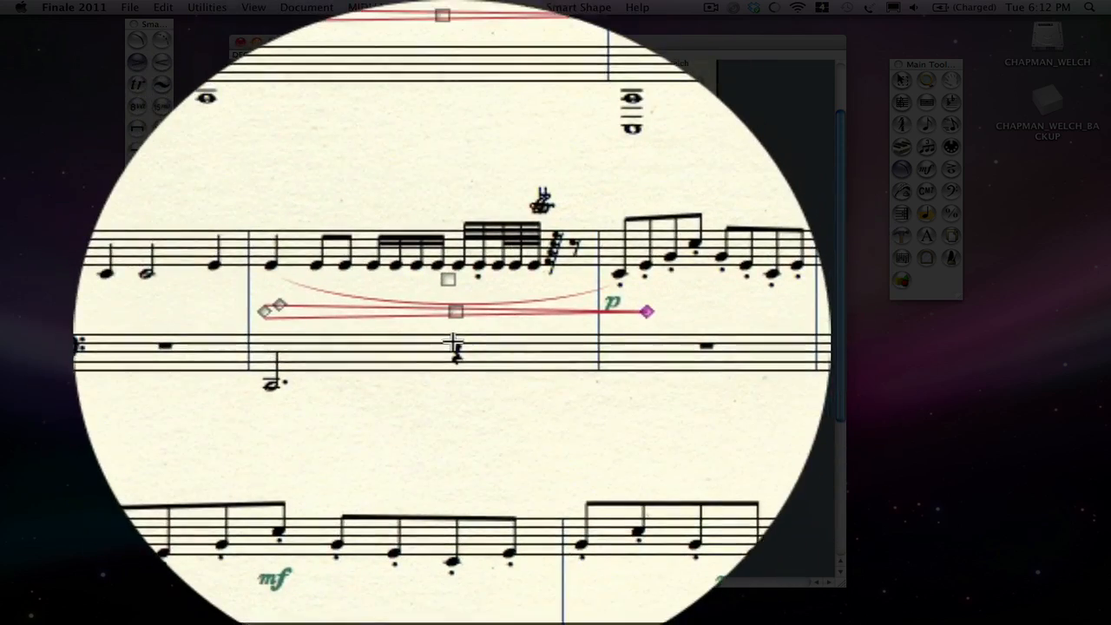
pyautogui.moveTo(531, 340); pyautogui.dragTo(488, 284)
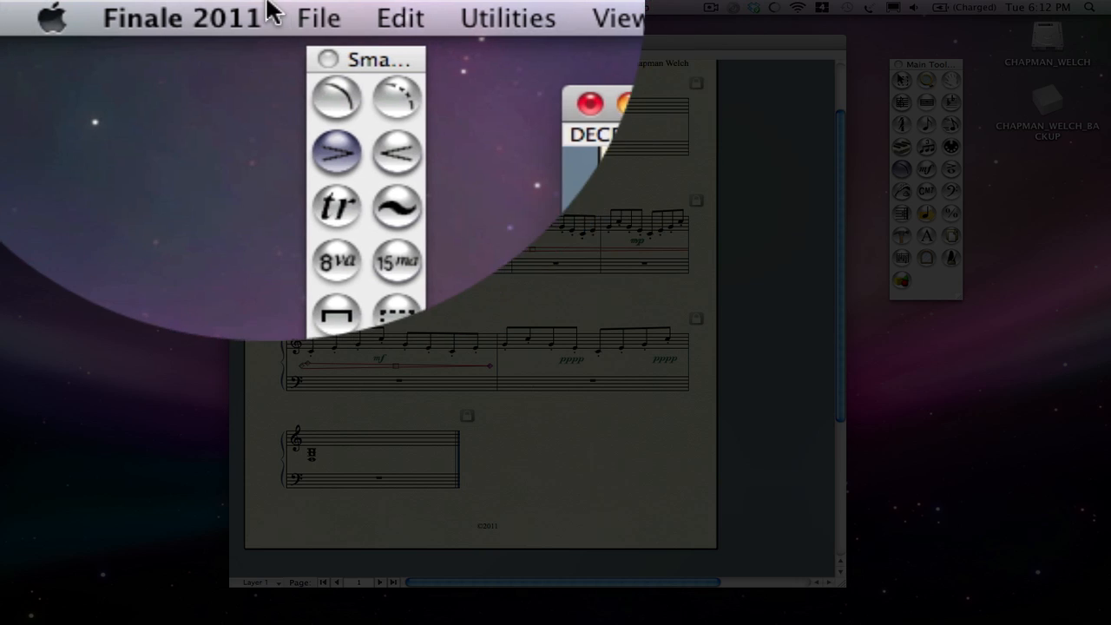
# Step: Switch the score to Scroll View to examine the hairpins along one continuous system
pyautogui.click(325, 18)
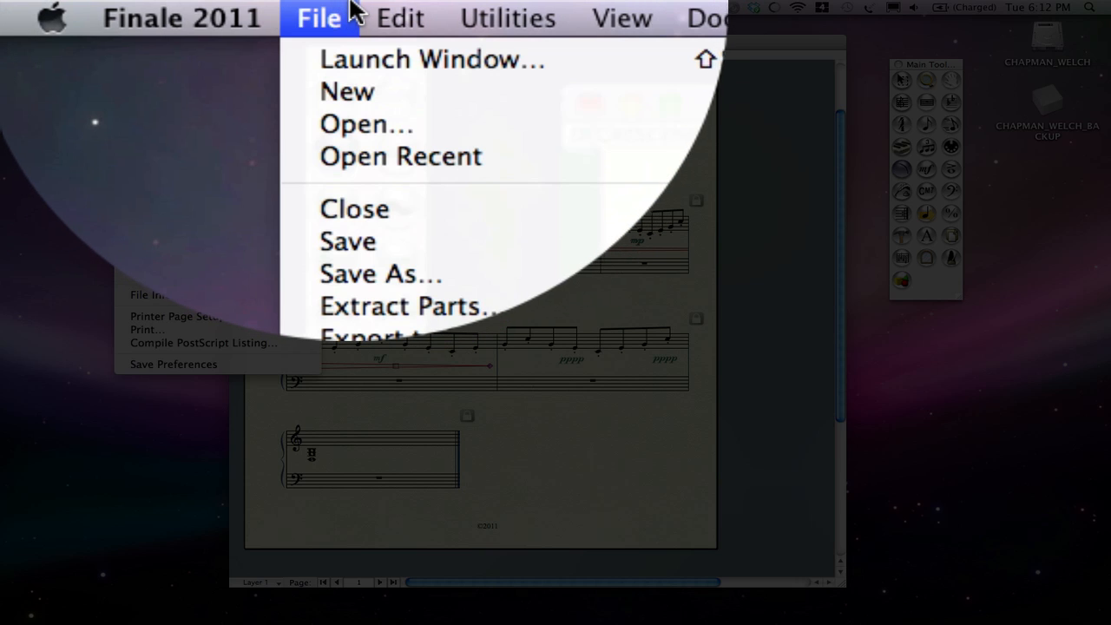
pyautogui.moveTo(493, 7)
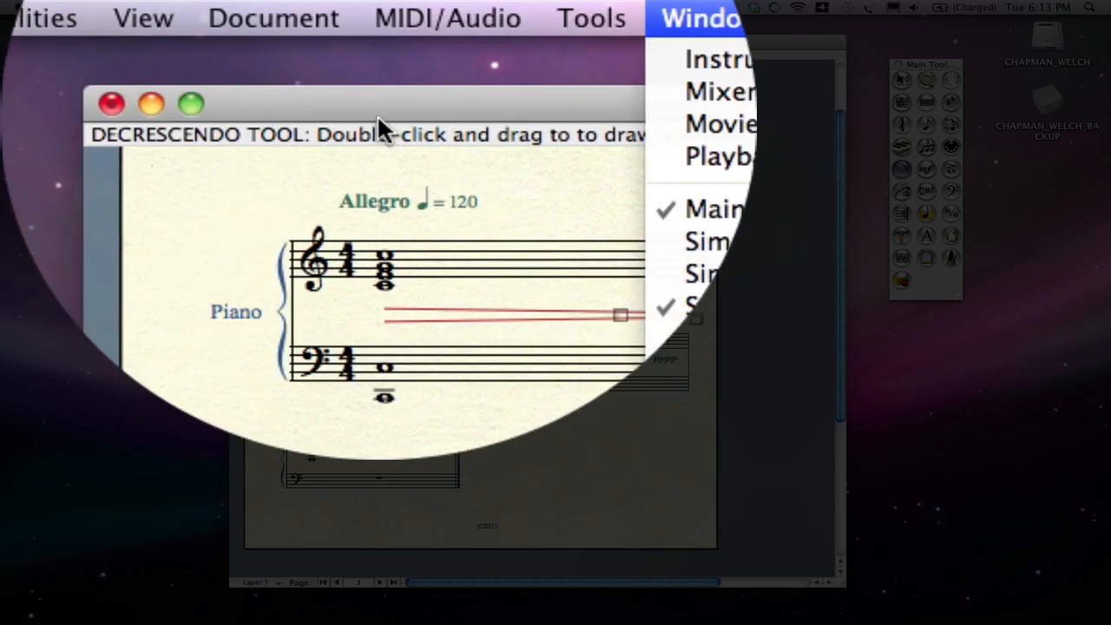
pyautogui.click(376, 171)
pyautogui.press('super+e')
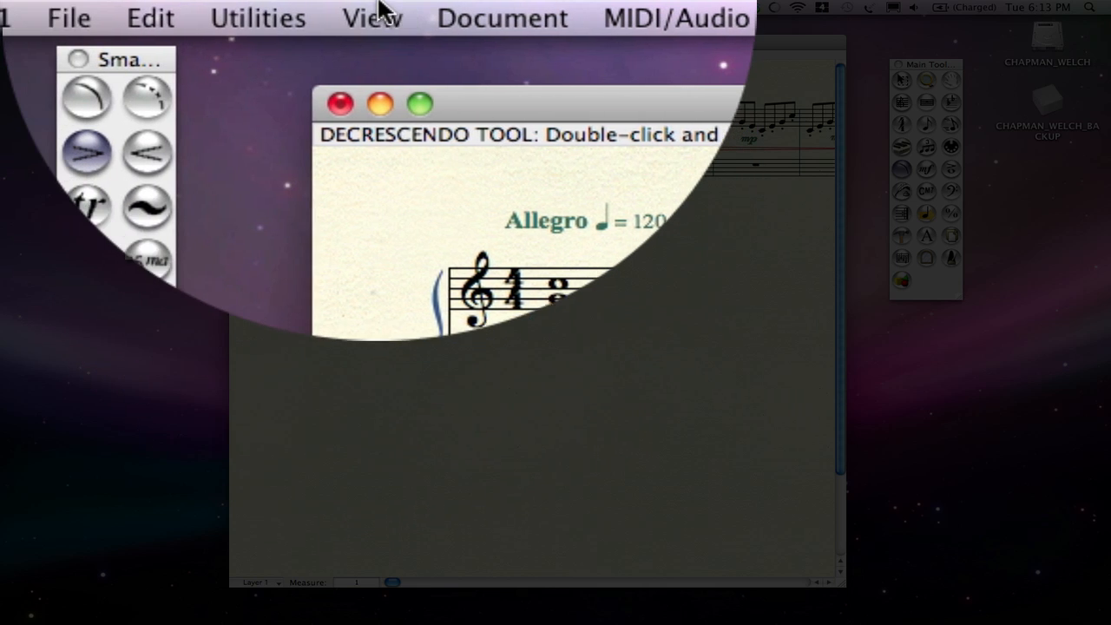
# Step: Return the score to Page View and adjust the page's horizontal position
pyautogui.click(382, 12)
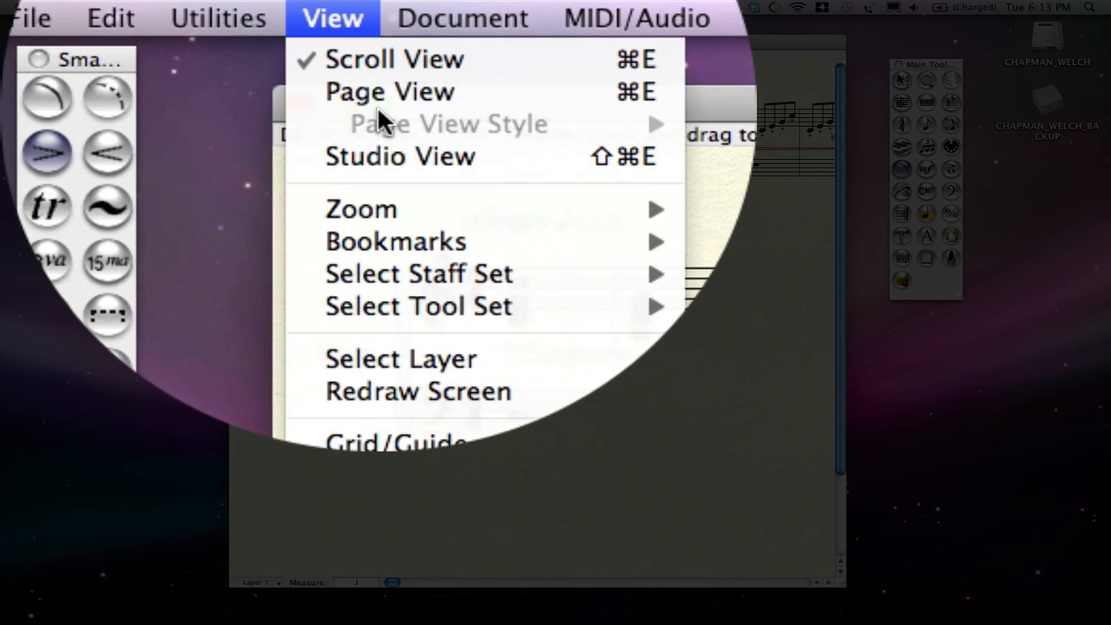
pyautogui.click(377, 92)
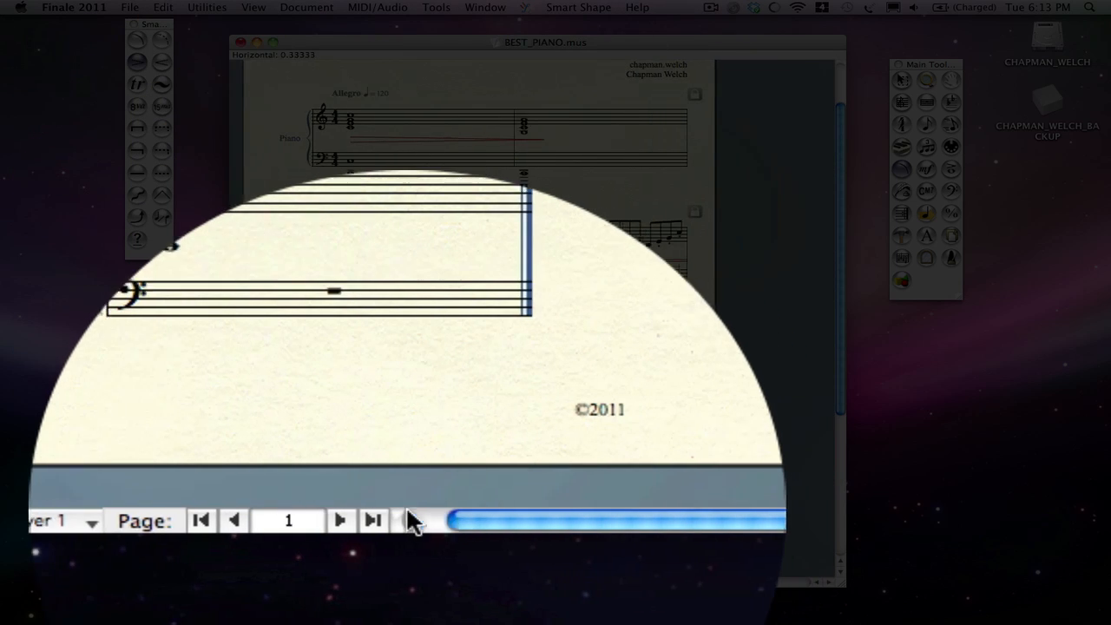
pyautogui.moveTo(407, 510); pyautogui.dragTo(401, 510)
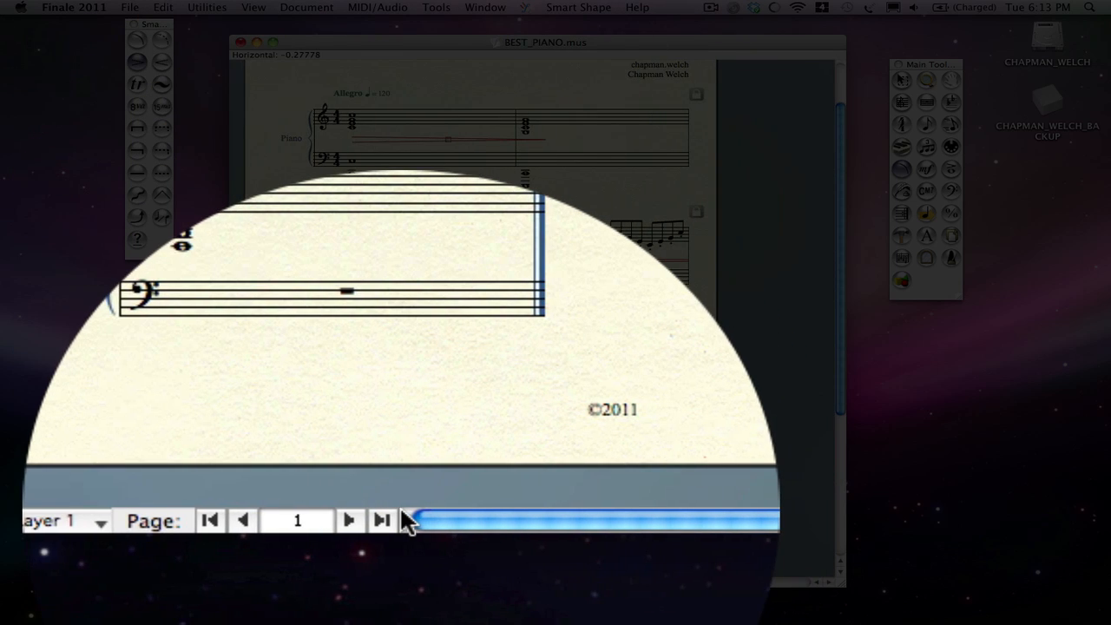